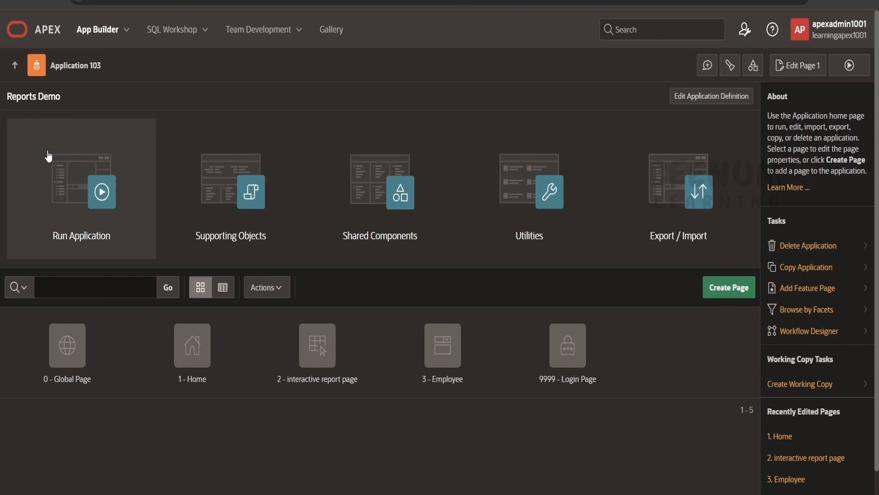
# - Run the Reports Demo application, sign in, and open its interactive report page
pyautogui.click(99, 200)
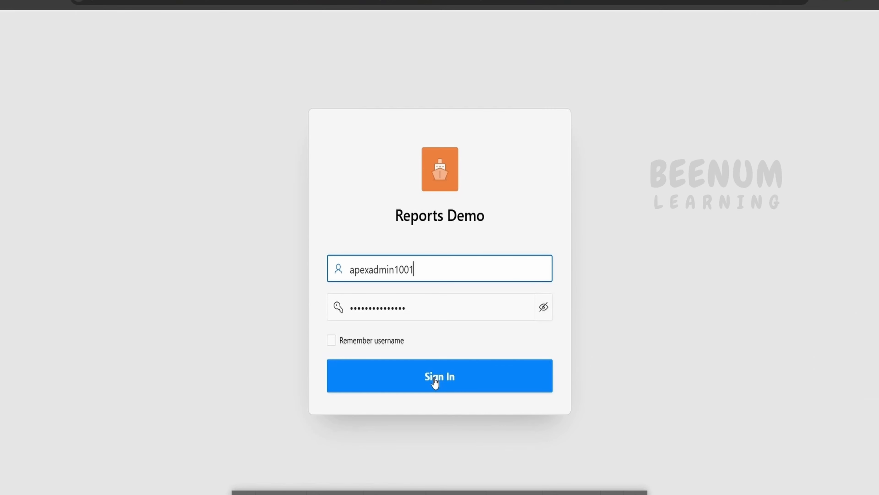
pyautogui.click(436, 381)
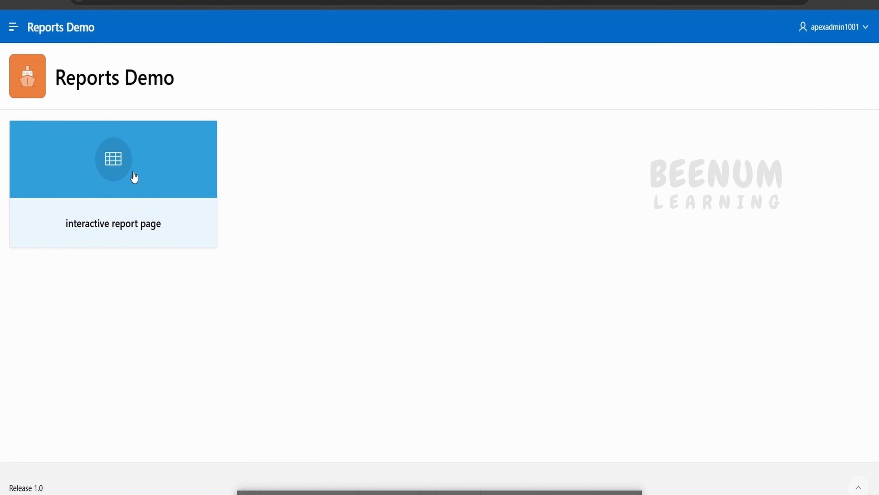
pyautogui.click(135, 177)
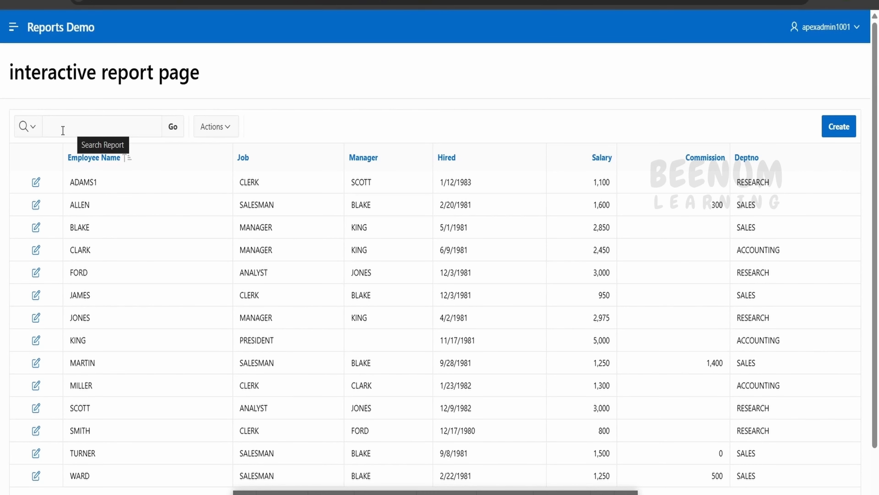
# - Examine the report's available actions, the blank new-employee form and the edit form of the first employee record
pyautogui.click(226, 135)
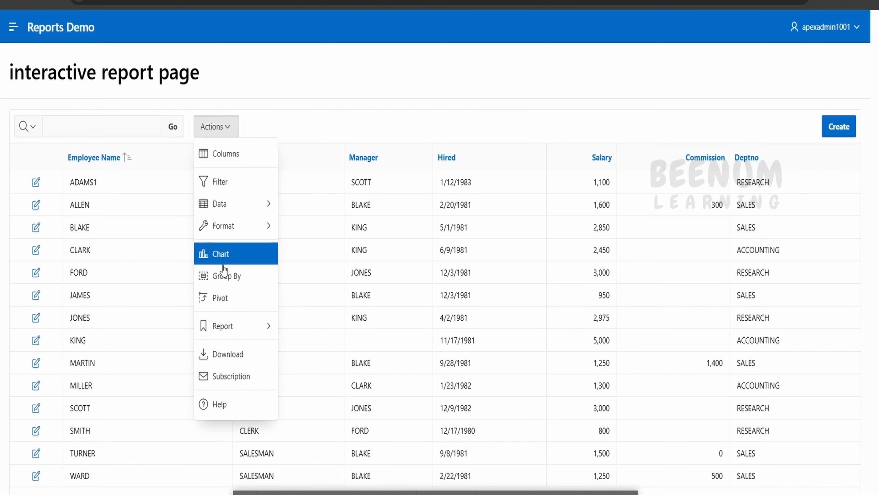
pyautogui.click(838, 128)
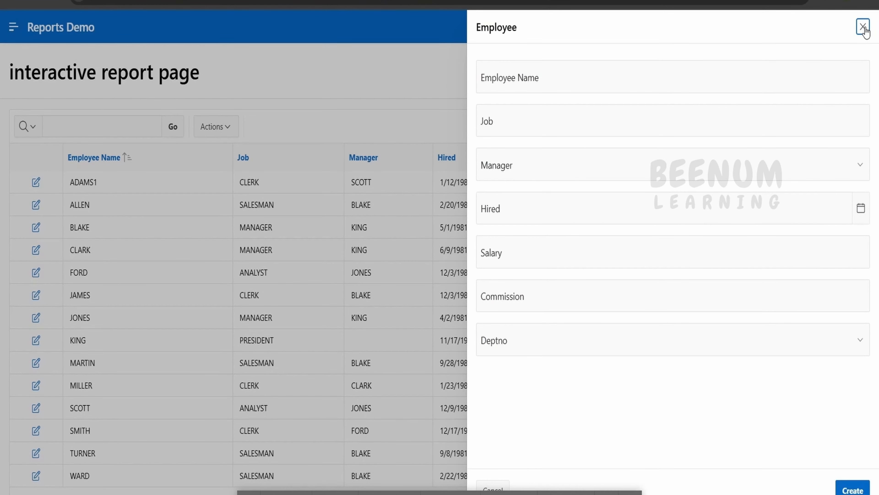
pyautogui.click(863, 27)
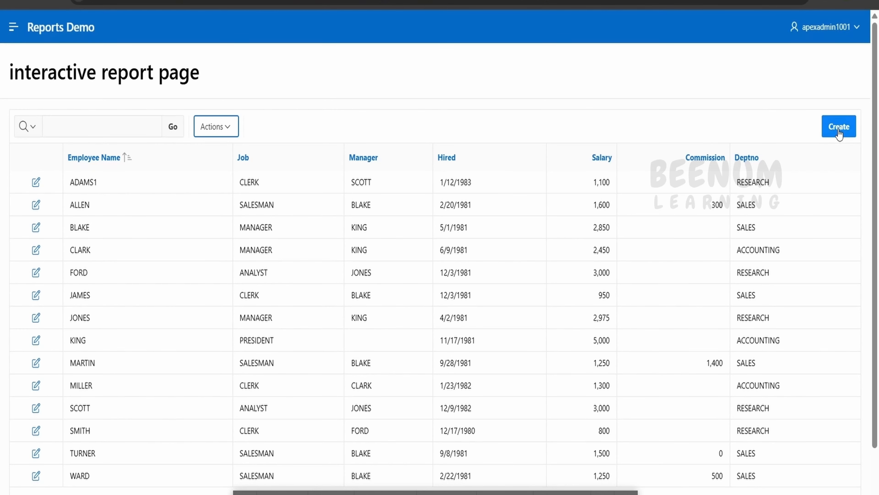
pyautogui.click(37, 184)
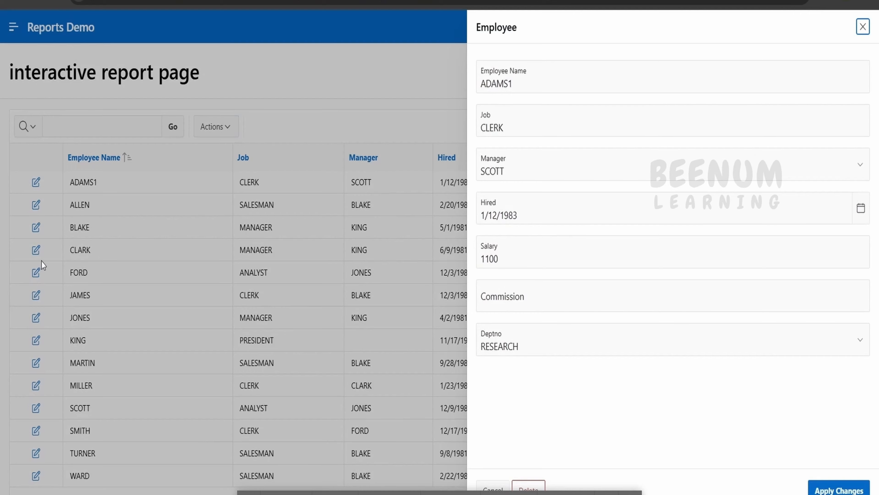
pyautogui.click(863, 26)
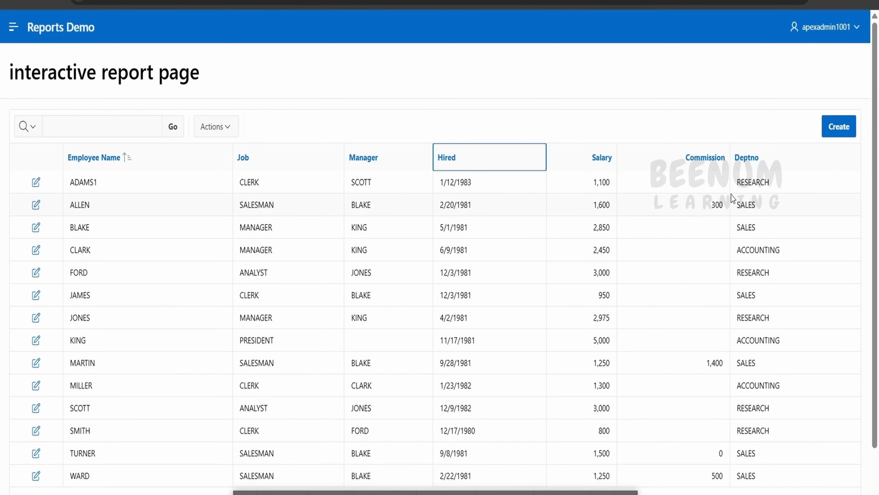
# - Hide the Manager column from the interactive report
pyautogui.click(223, 128)
pyautogui.click(232, 168)
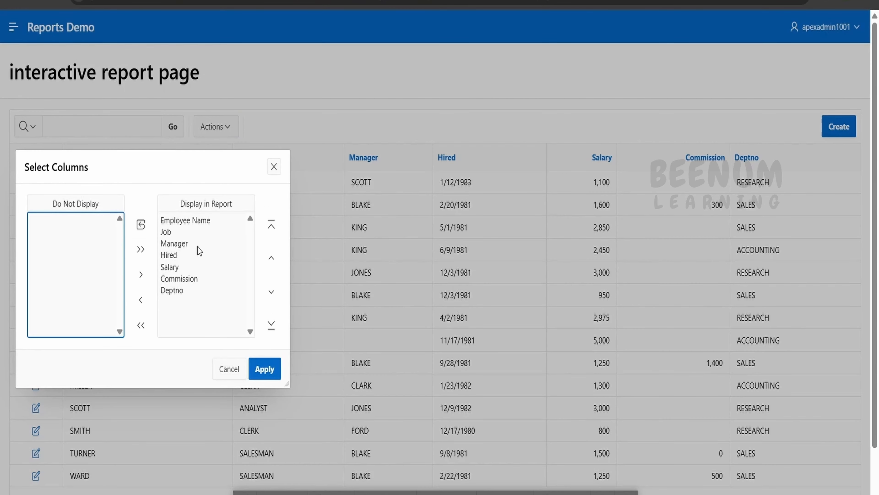
pyautogui.click(197, 245)
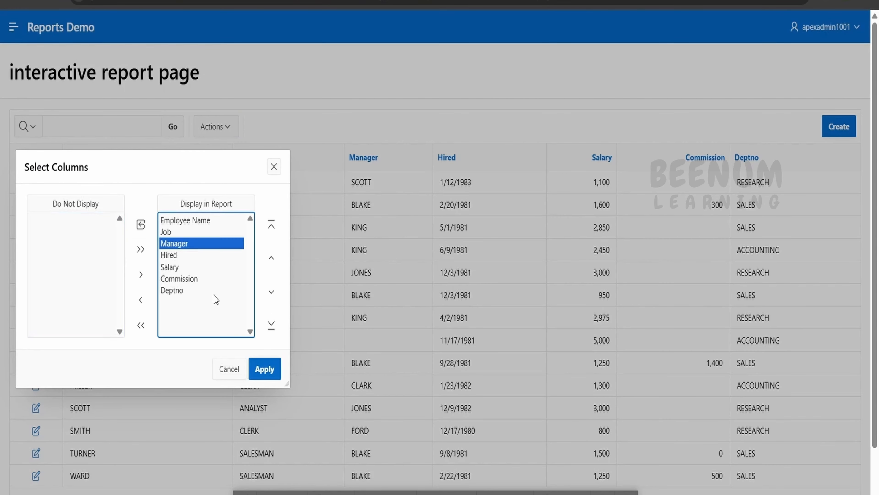
pyautogui.click(143, 300)
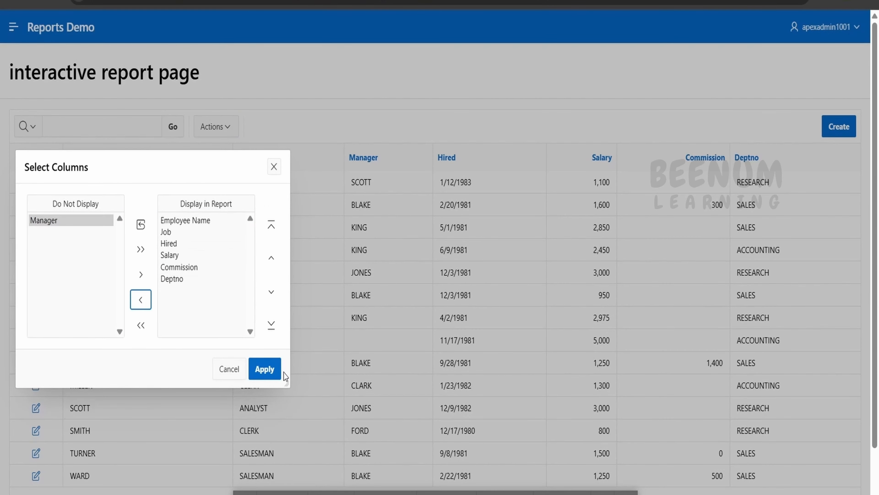
pyautogui.click(272, 369)
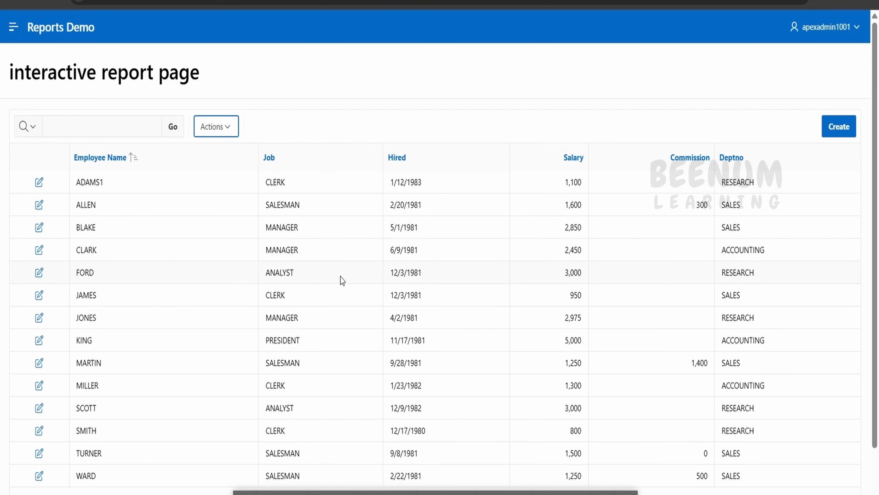
# - Check which columns the report can be searched by and the Data, Format and Report actions it offers
pyautogui.click(121, 130)
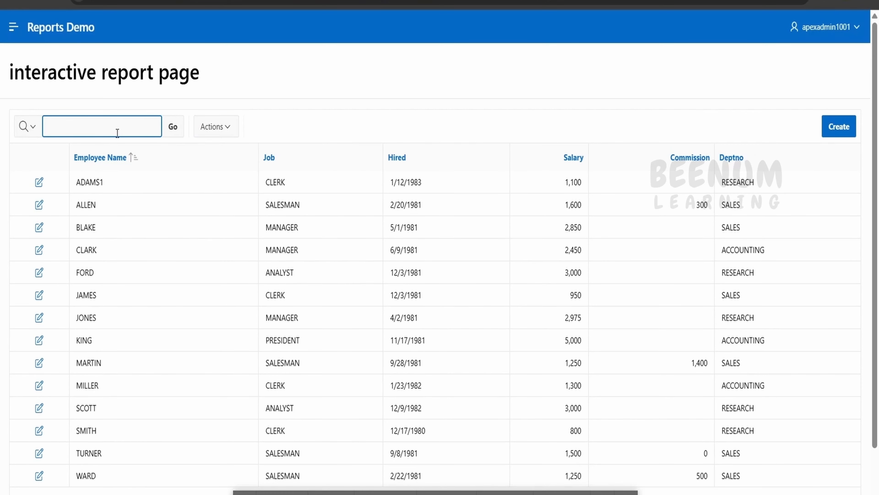
pyautogui.click(28, 127)
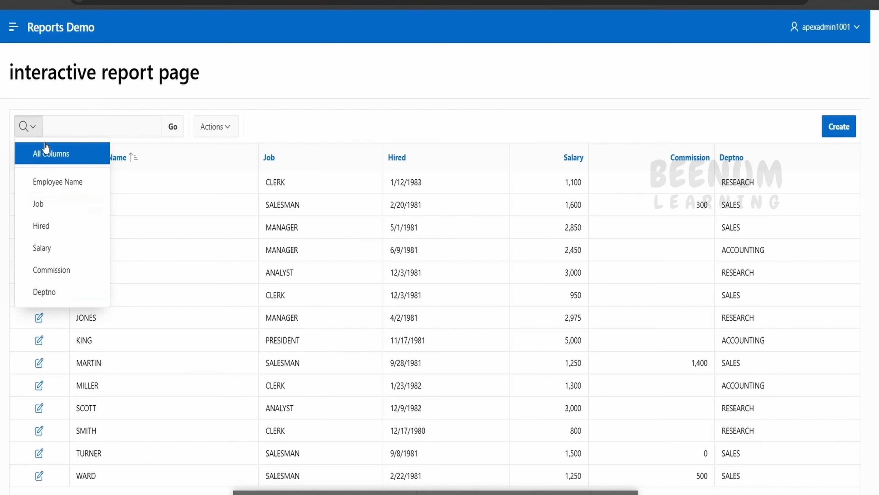
pyautogui.click(68, 152)
pyautogui.click(227, 128)
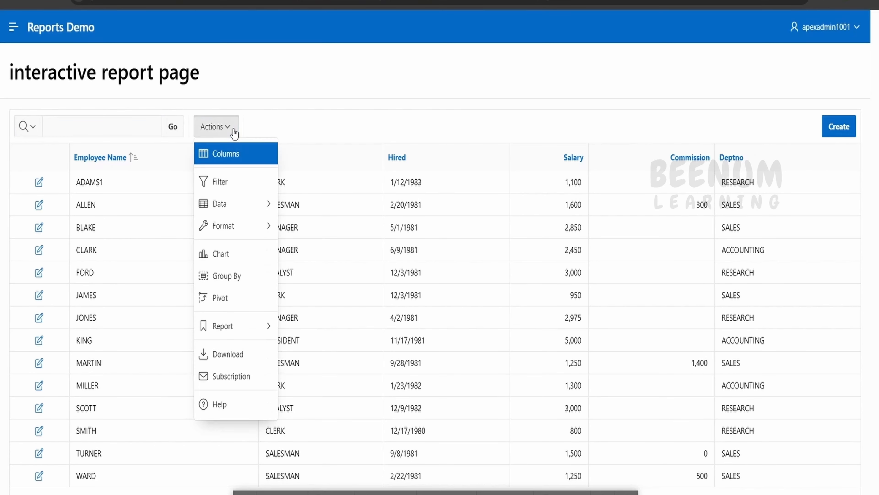
pyautogui.moveTo(231, 208)
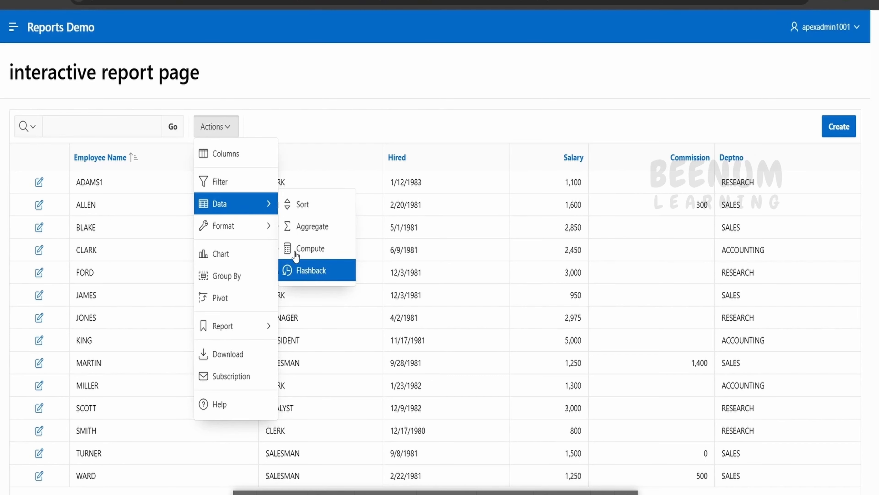
pyautogui.moveTo(229, 230)
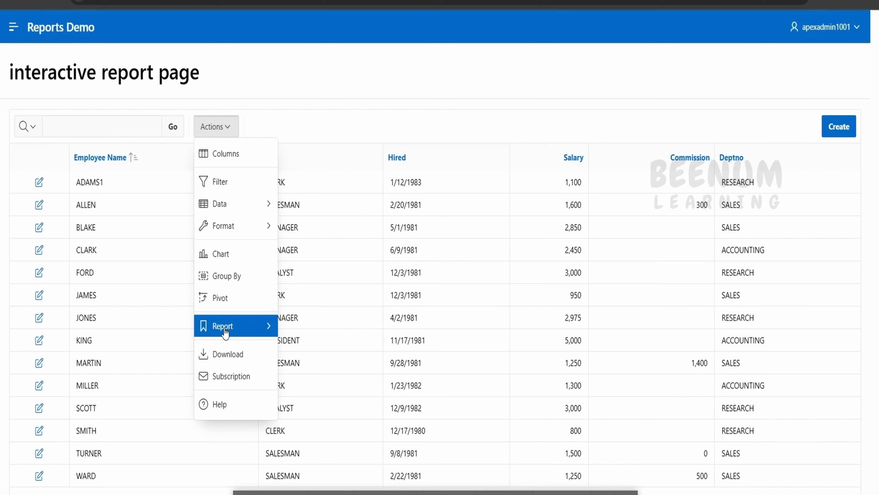
pyautogui.moveTo(225, 330)
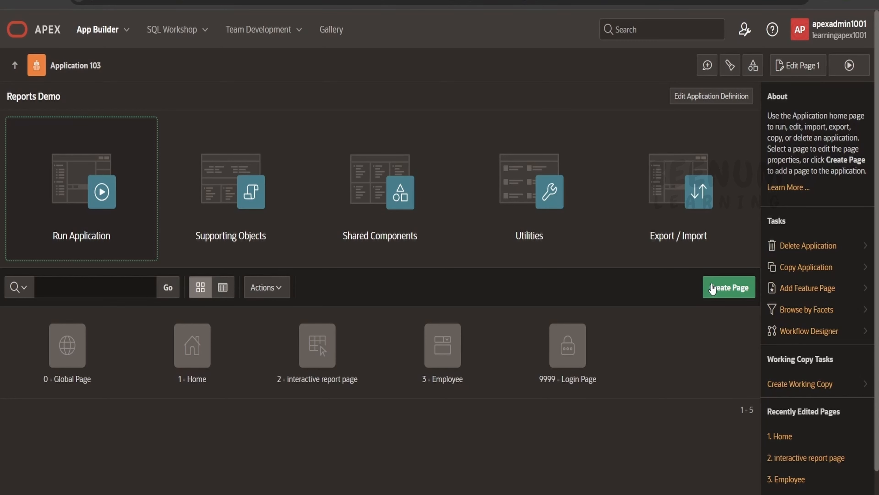
# - Start a new Interactive Report page in the App Builder, named "interactive report 2", without a form page
pyautogui.click(744, 290)
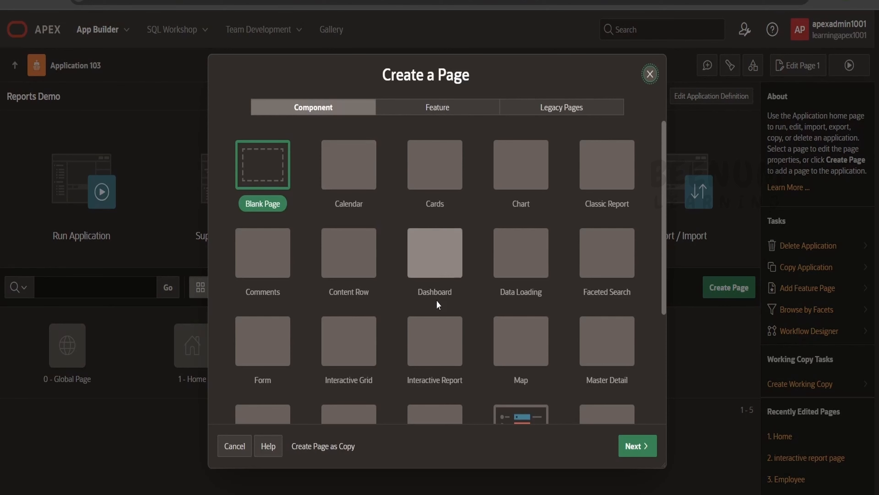
pyautogui.scroll(-4, 436, 300)
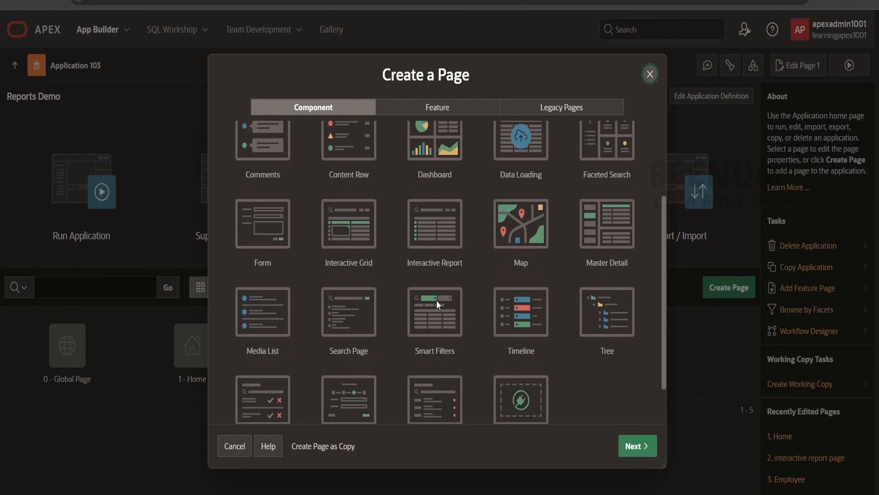
pyautogui.click(433, 208)
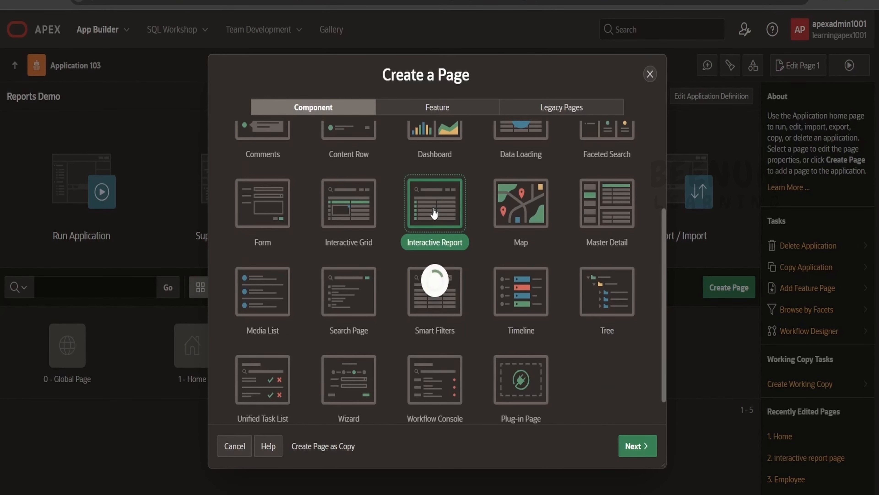
pyautogui.click(637, 446)
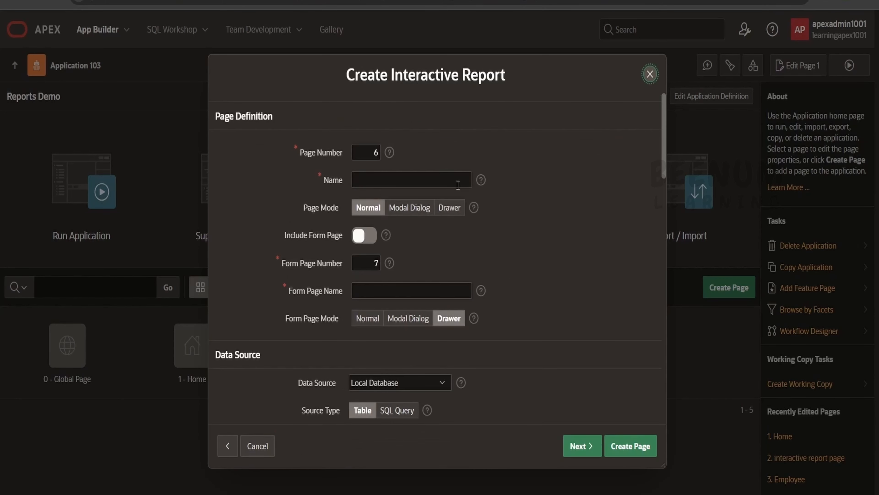
pyautogui.click(450, 185)
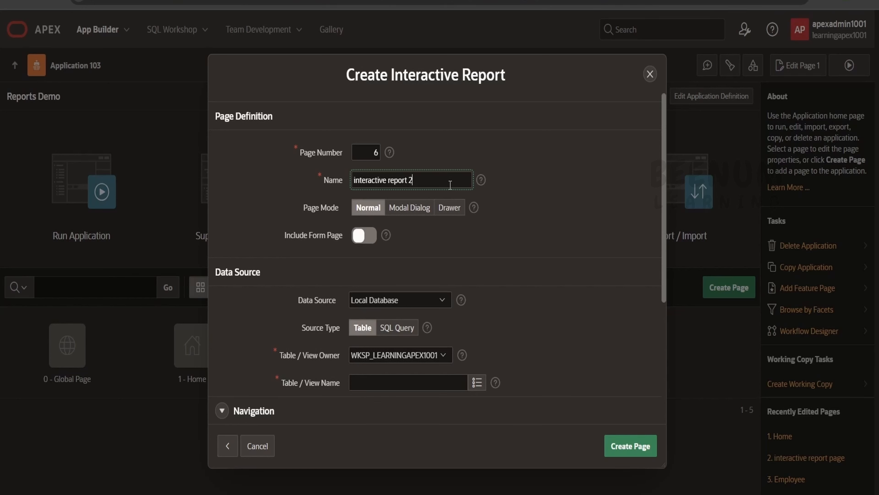
pyautogui.click(368, 239)
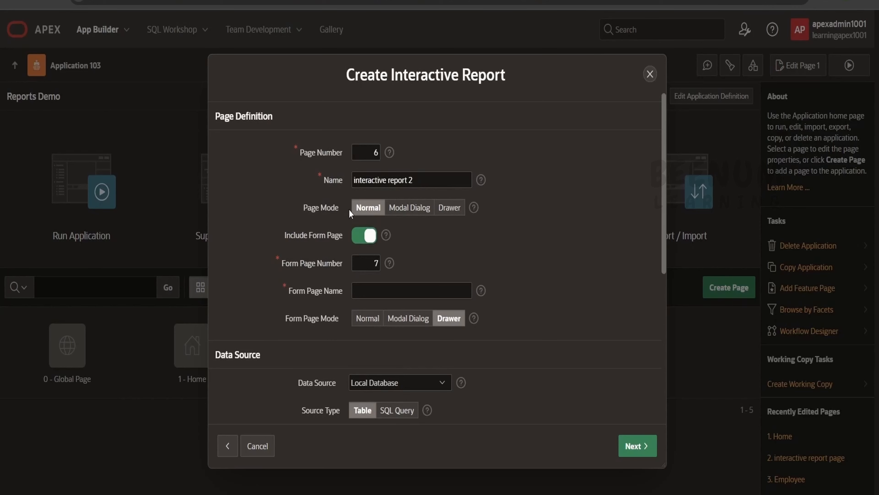
pyautogui.click(357, 244)
# - Use the EMP table as the report's data source and create the page
pyautogui.scroll(-4, 550, 349)
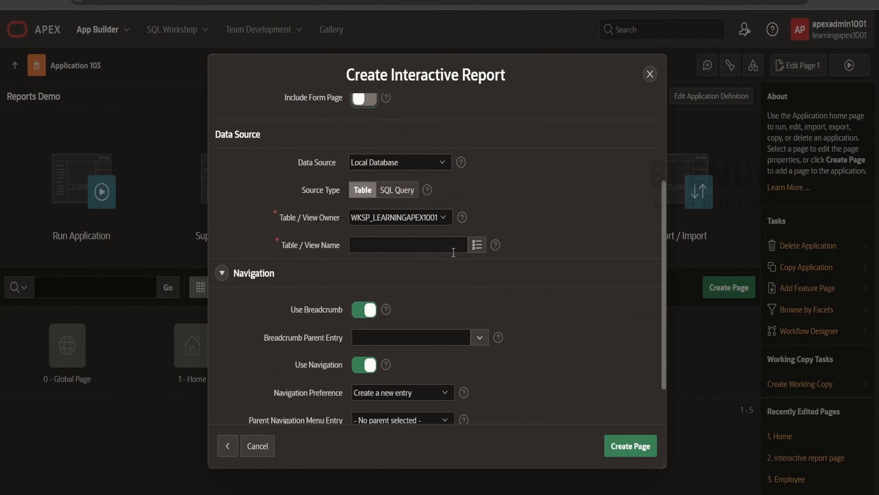
pyautogui.click(477, 245)
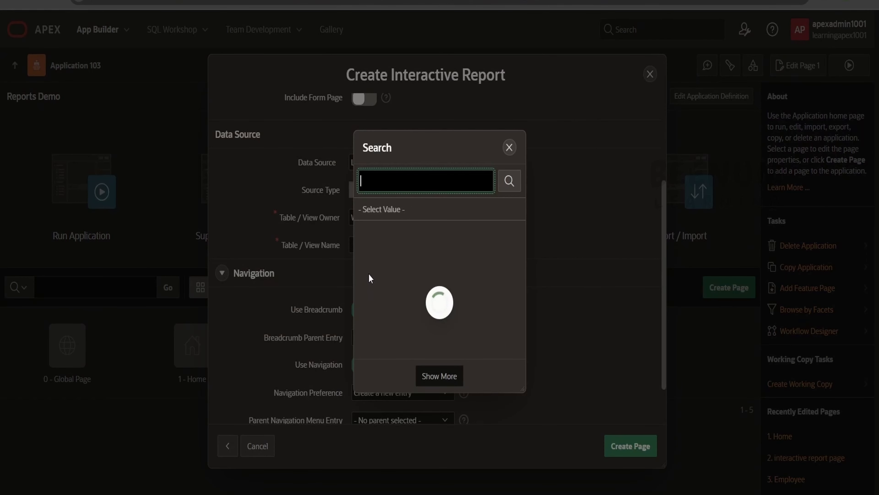
pyautogui.click(366, 252)
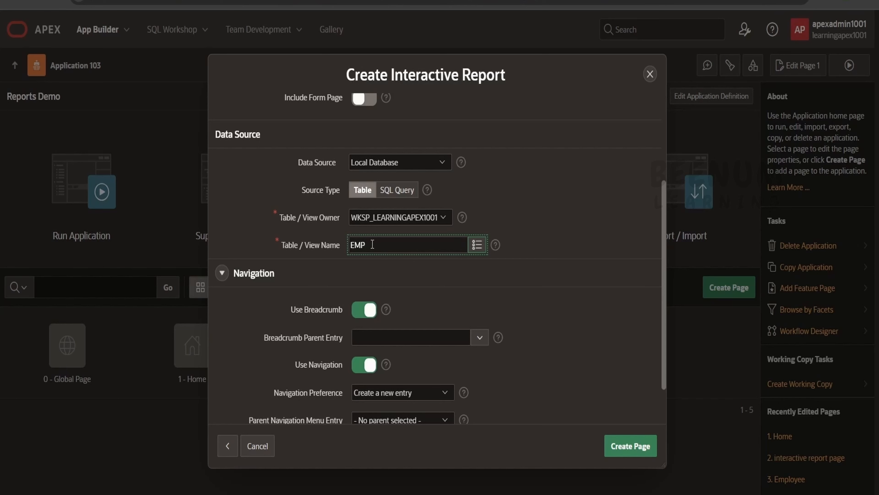
pyautogui.scroll(-2, 580, 375)
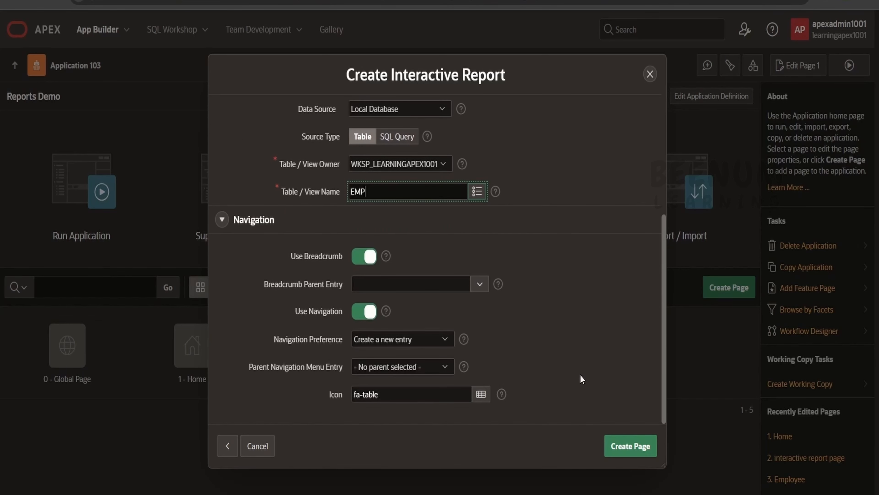
pyautogui.click(642, 444)
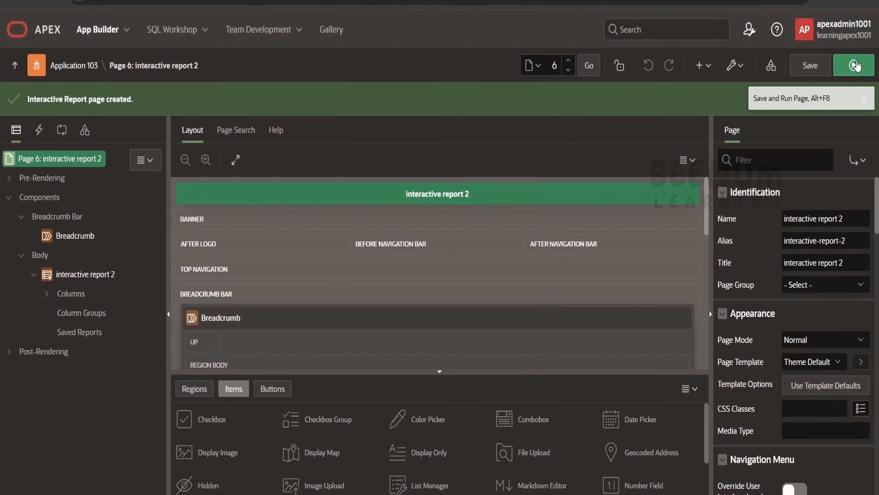
# - Run the interactive report 2 page and examine its search bar and available report actions
pyautogui.click(855, 65)
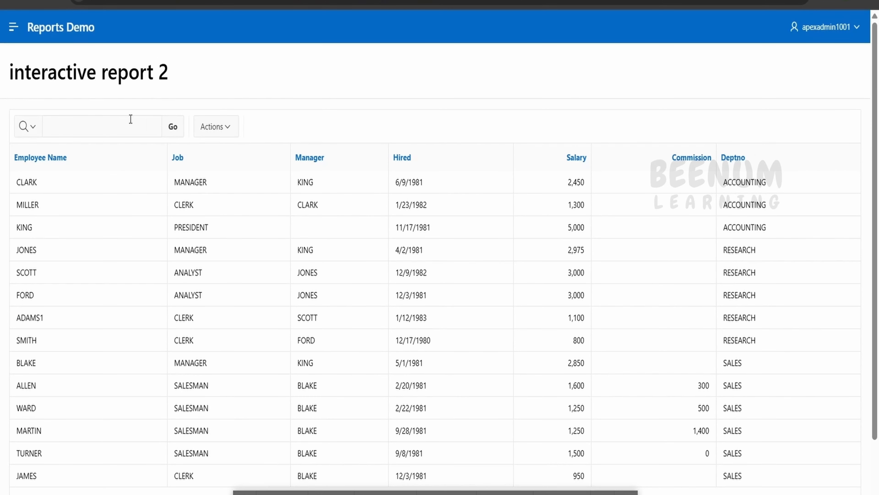
pyautogui.click(148, 133)
pyautogui.click(233, 127)
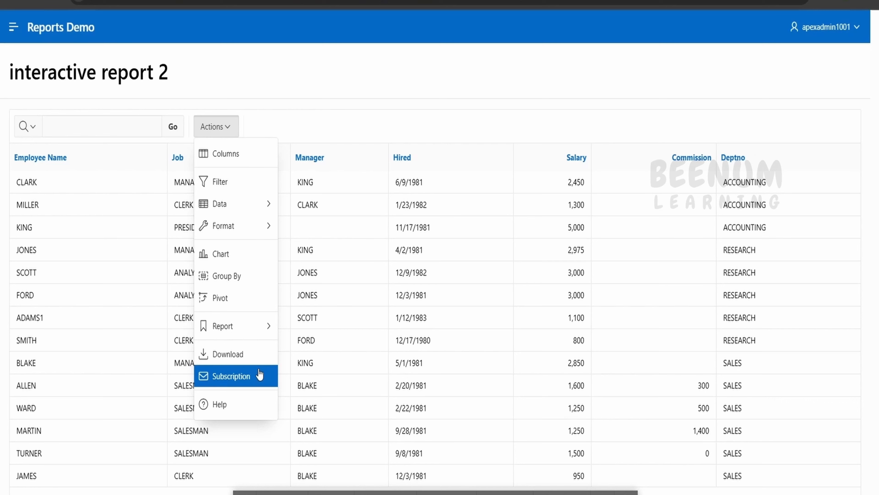
pyautogui.click(321, 117)
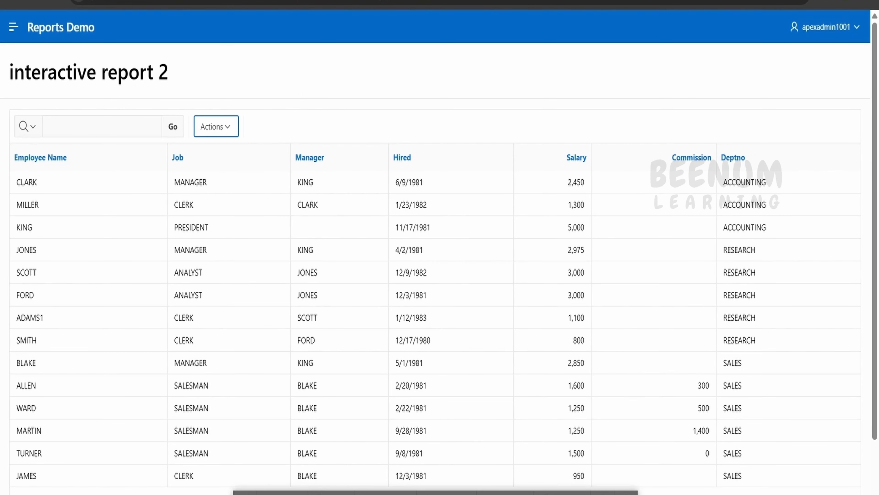
pyautogui.click(224, 131)
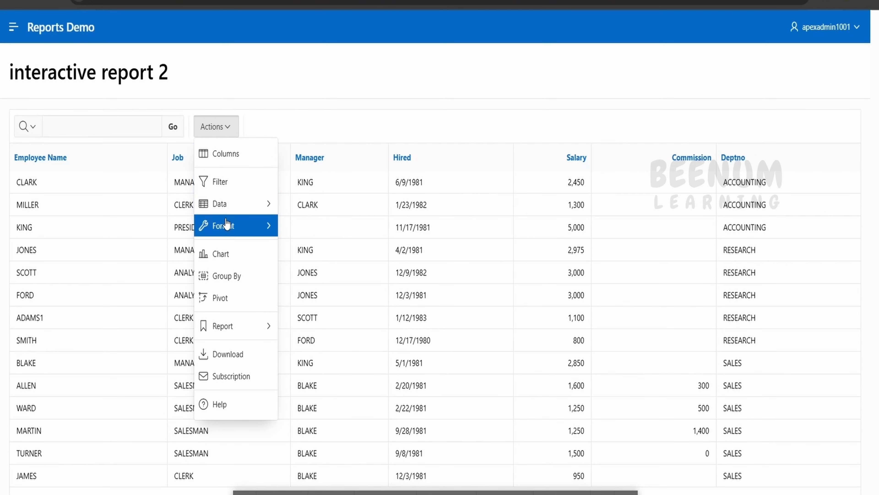
pyautogui.moveTo(265, 224)
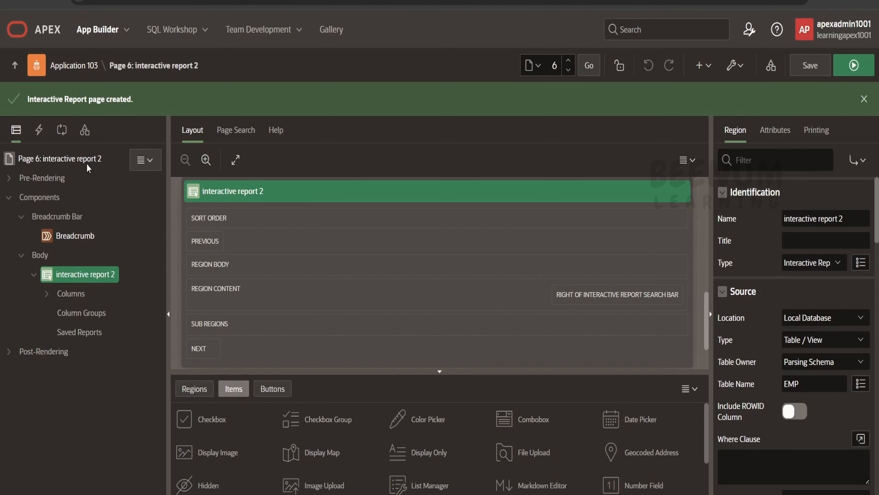
# - Review the interactive report 2 region's attributes, especially the Actions Menu options and the Download formats
pyautogui.click(83, 280)
pyautogui.click(783, 132)
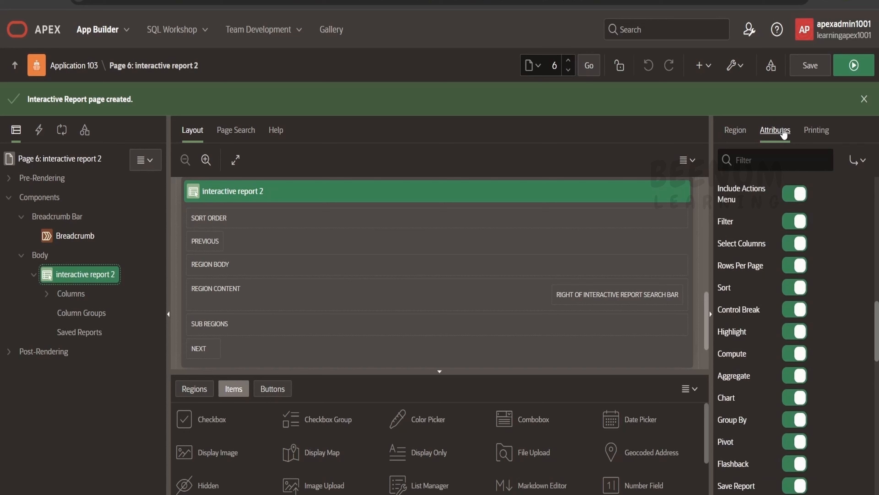
pyautogui.scroll(4, 775, 277)
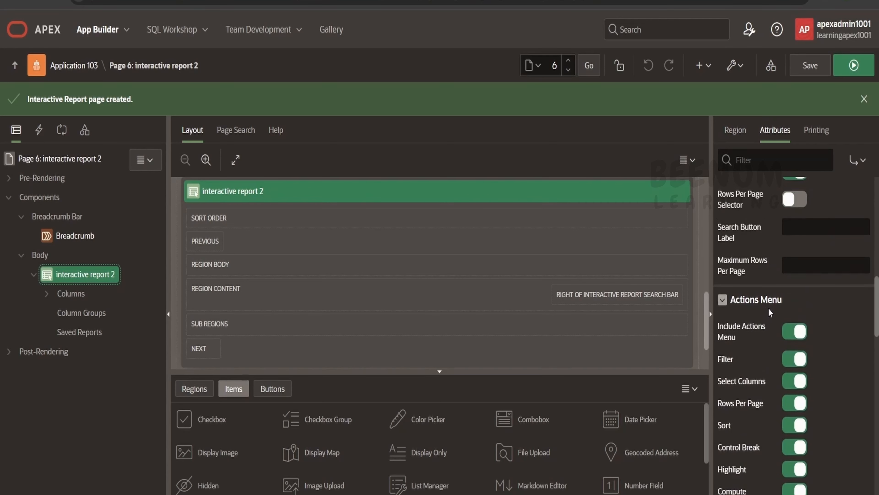
pyautogui.scroll(-1, 786, 392)
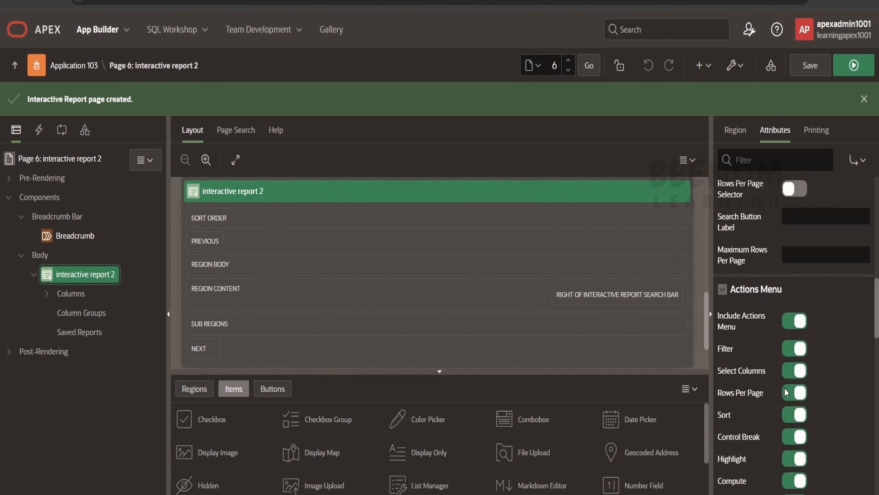
pyautogui.scroll(-7, 786, 392)
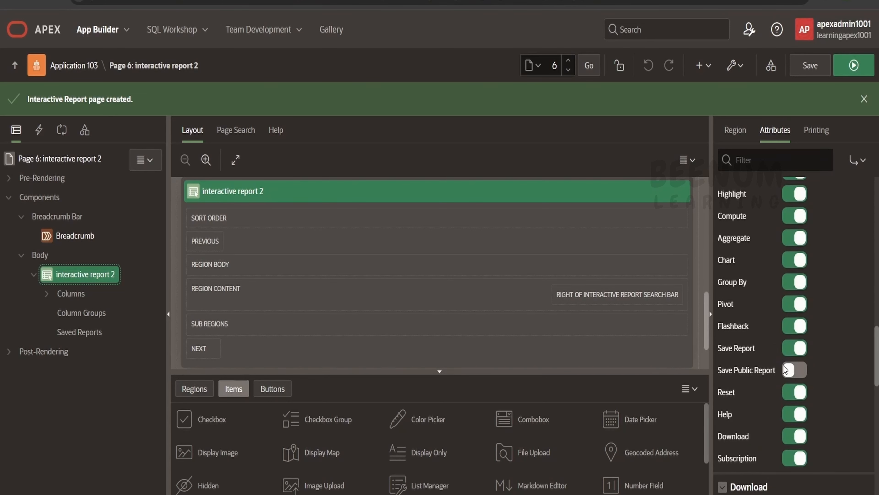
pyautogui.scroll(-5, 793, 367)
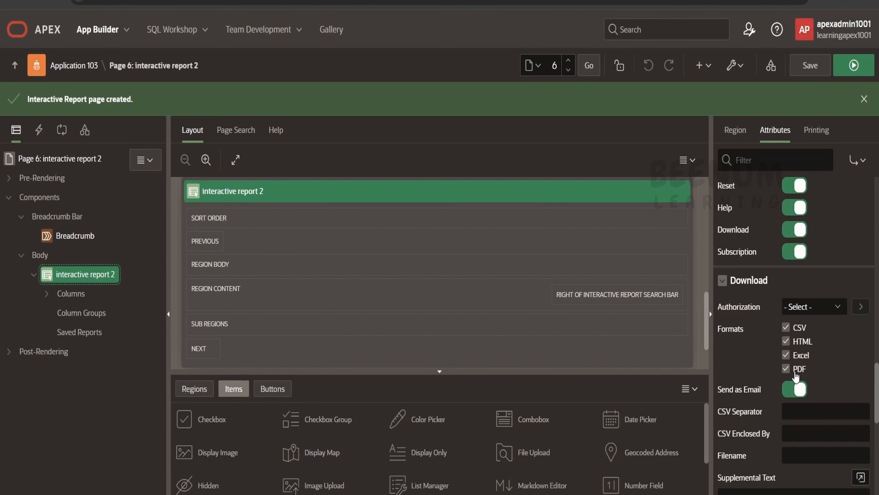
pyautogui.scroll(10, 796, 376)
pyautogui.scroll(2, 796, 370)
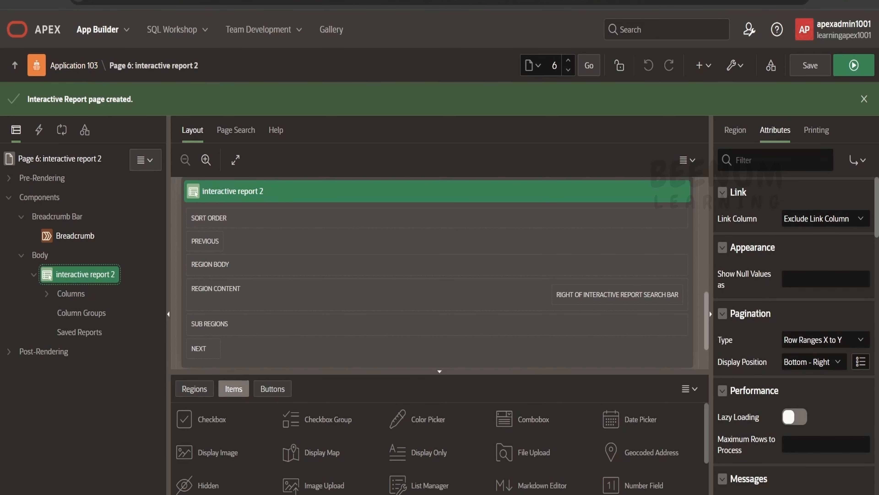
# - Create a new blank page in Application 103 named "blank page ir", keeping the default page mode and navigation settings
pyautogui.click(96, 66)
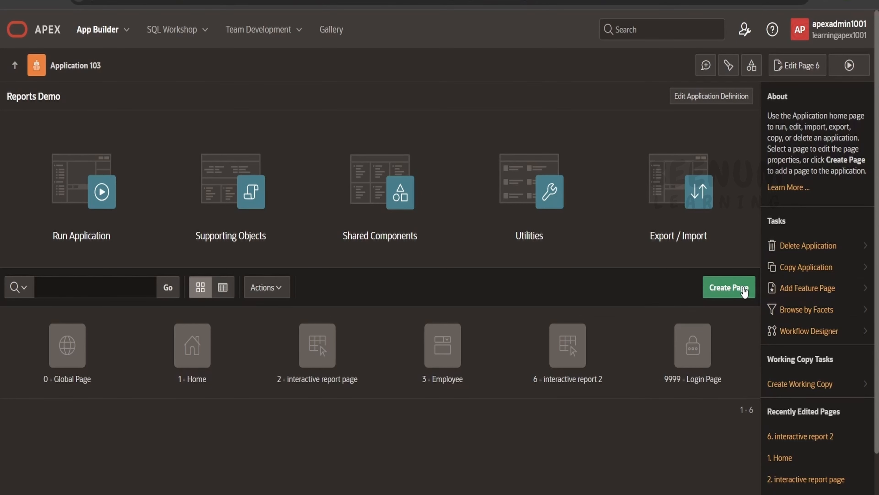
pyautogui.click(722, 287)
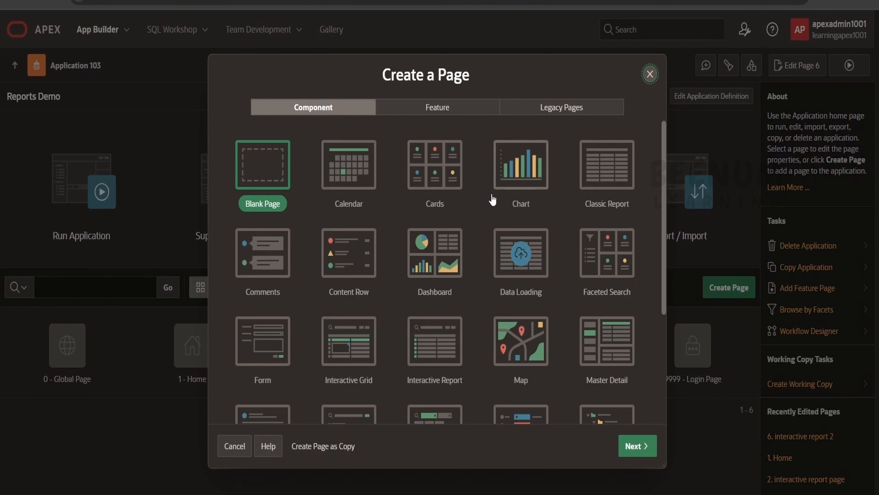
pyautogui.click(636, 446)
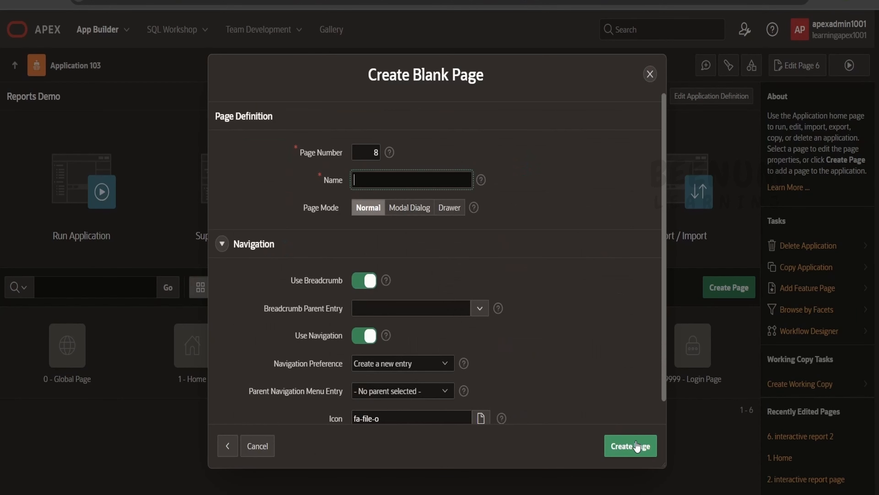
pyautogui.write('blank ')
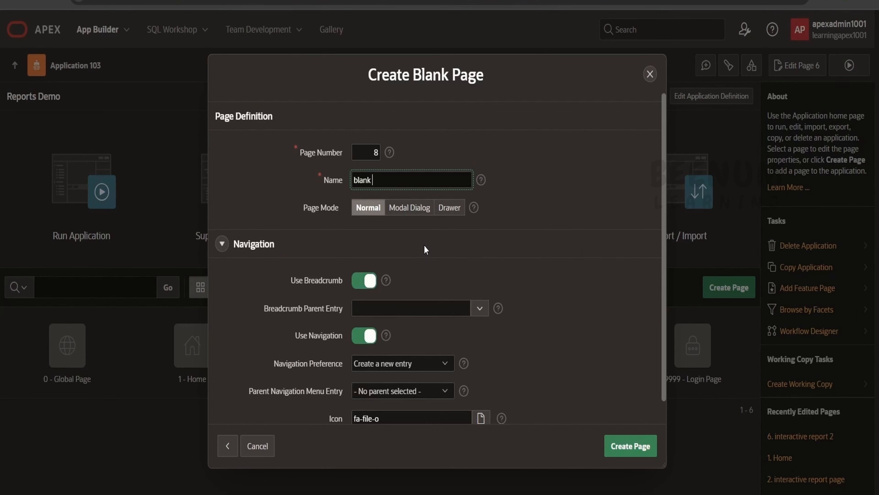
pyautogui.write('page ir')
pyautogui.scroll(-1, 319, 308)
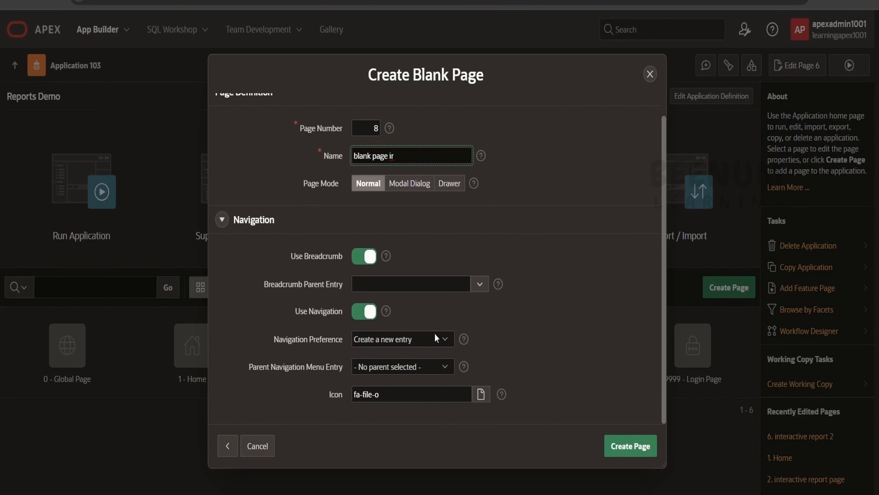
pyautogui.click(639, 455)
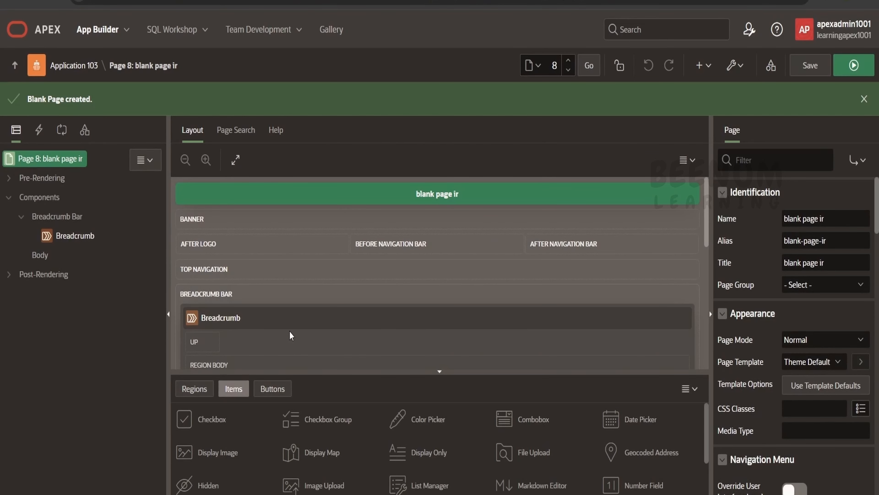
# - Create a region under the page's Body with the type Interactive Report, and delete that region again
pyautogui.rightClick(42, 255)
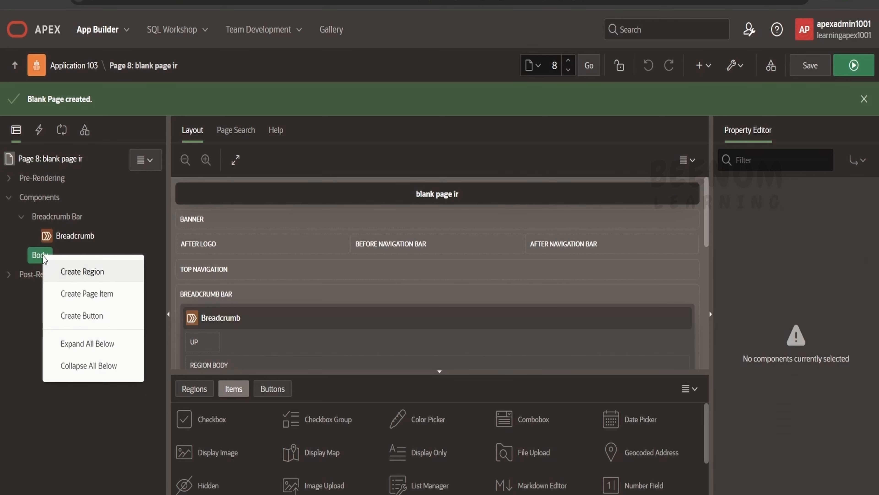
pyautogui.click(88, 273)
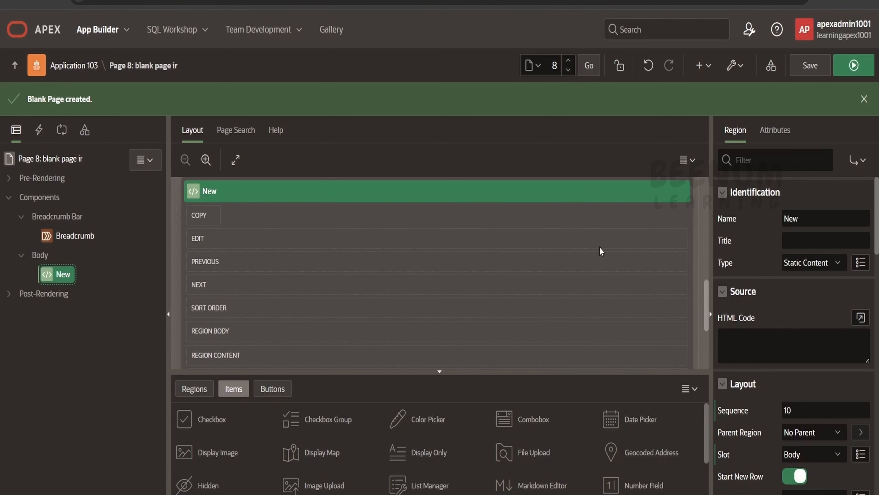
pyautogui.click(826, 265)
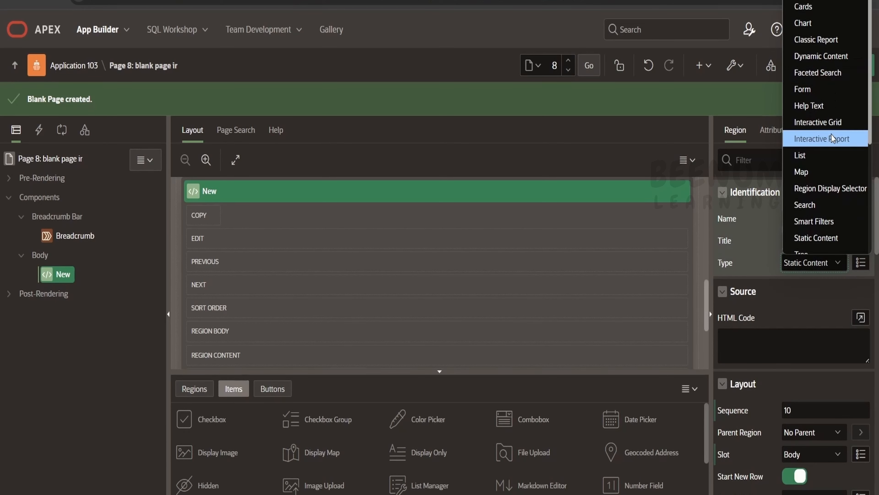
pyautogui.click(823, 138)
pyautogui.press('Delete')
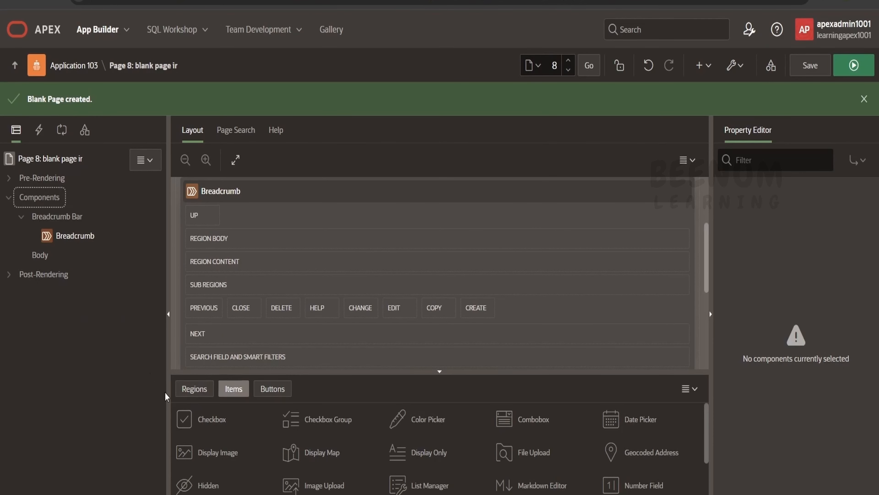
# - Place an Interactive Report region from the component gallery into the layout's Body slot, and delete that region again
pyautogui.click(196, 391)
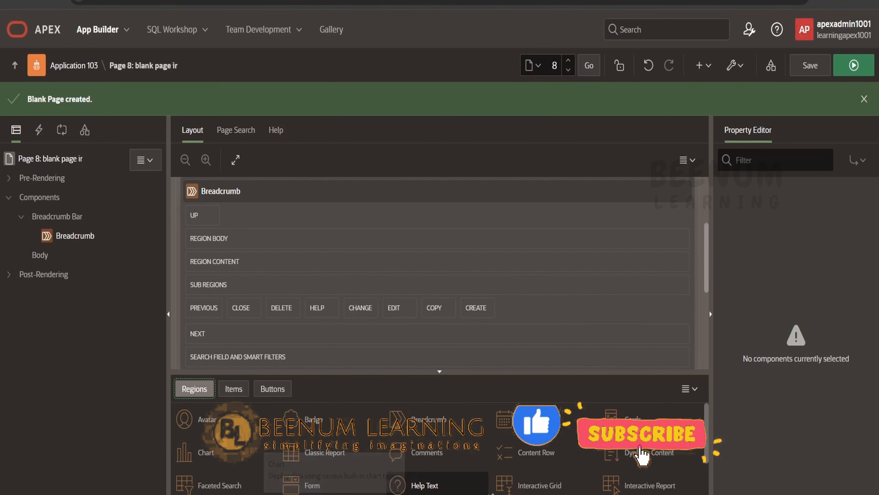
pyautogui.scroll(-2, 640, 453)
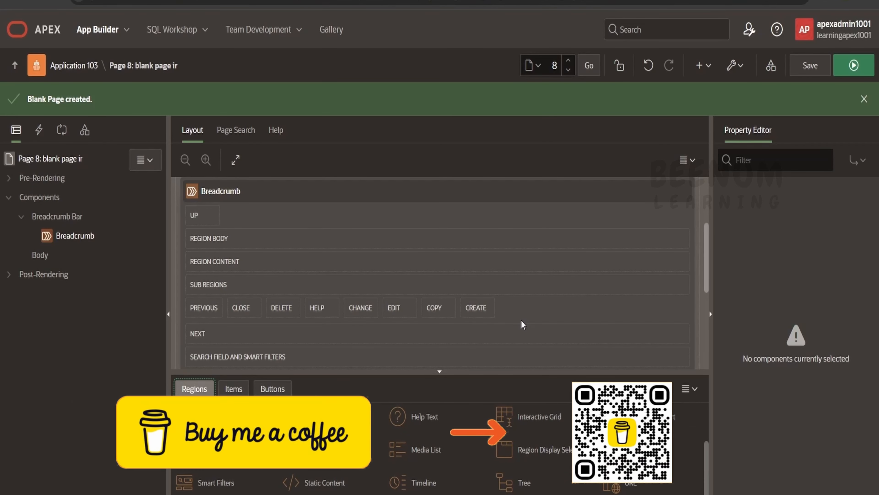
pyautogui.scroll(-3, 522, 320)
pyautogui.moveTo(641, 418); pyautogui.dragTo(221, 333)
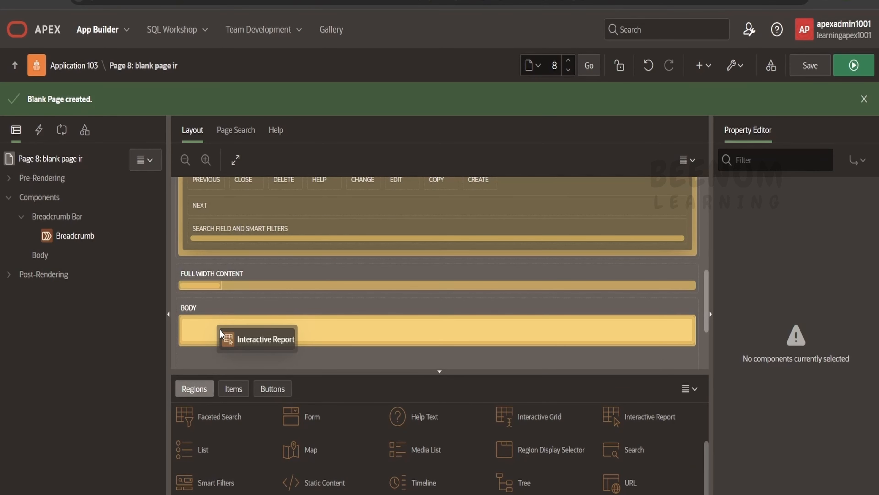
pyautogui.moveTo(220, 333); pyautogui.dragTo(346, 351)
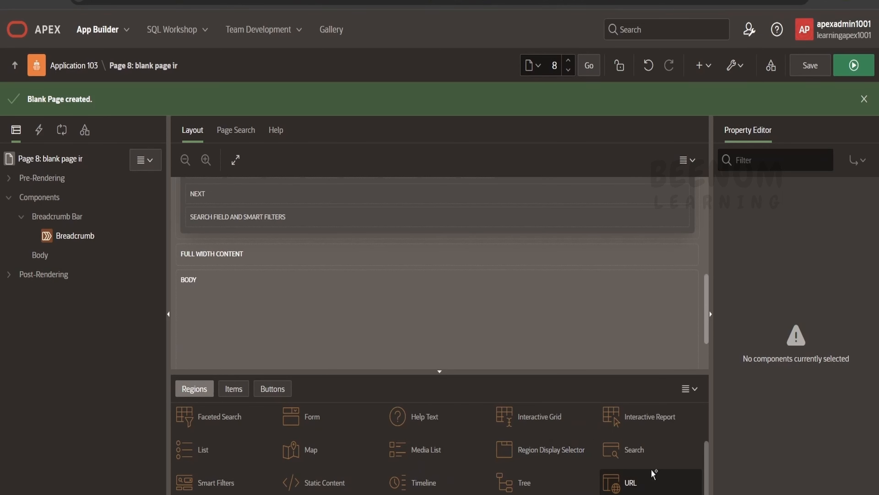
pyautogui.moveTo(649, 423); pyautogui.dragTo(213, 303)
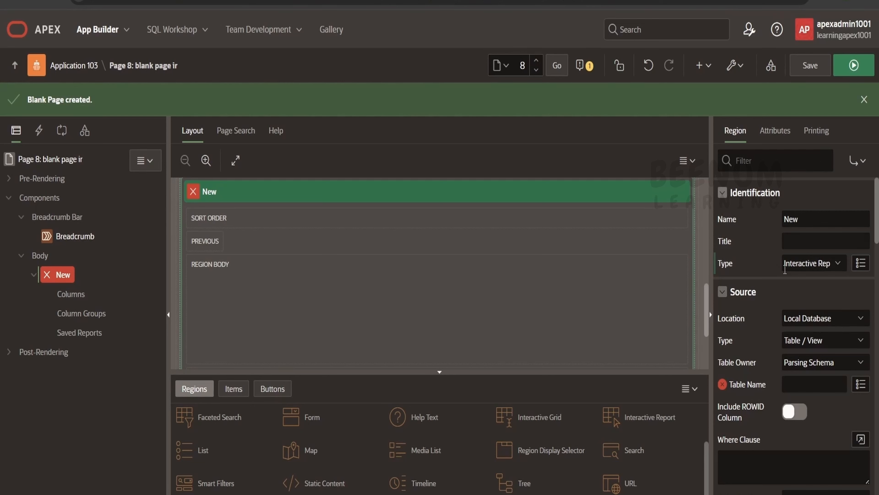
pyautogui.rightClick(57, 275)
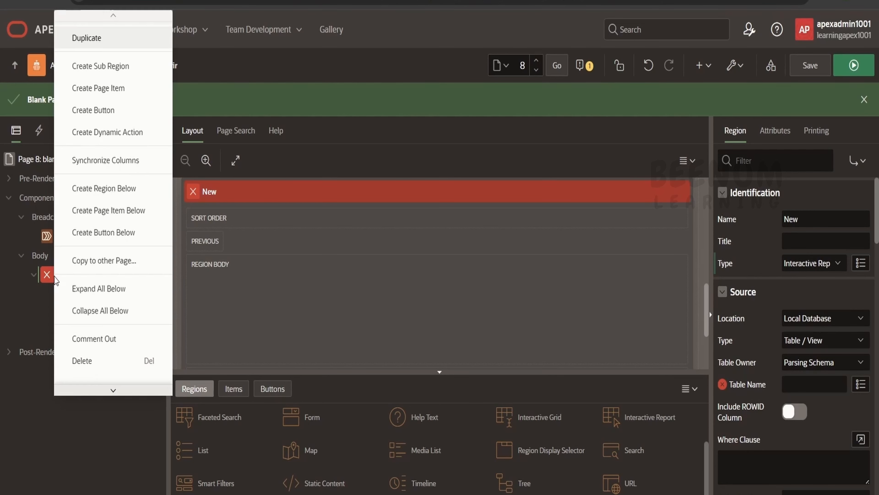
pyautogui.click(95, 365)
# - Add an Interactive Report region from the component gallery to the Body using its Add To option
pyautogui.scroll(-1, 398, 475)
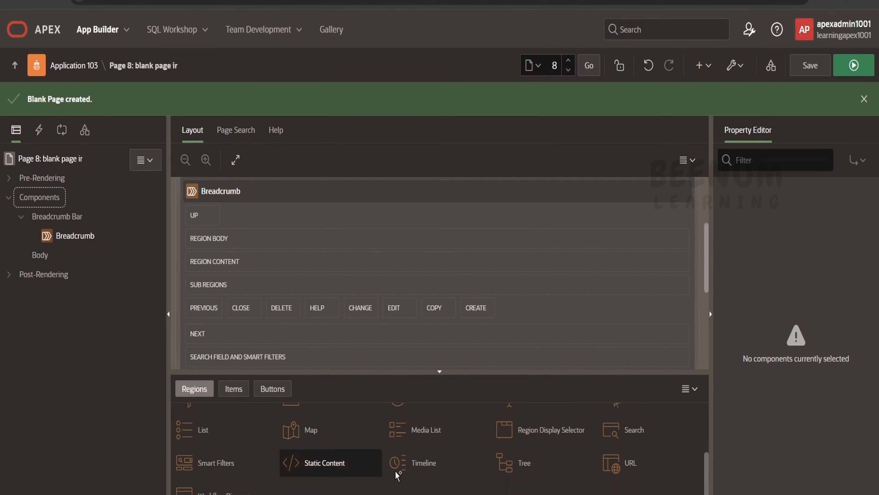
pyautogui.scroll(2, 397, 475)
pyautogui.rightClick(643, 487)
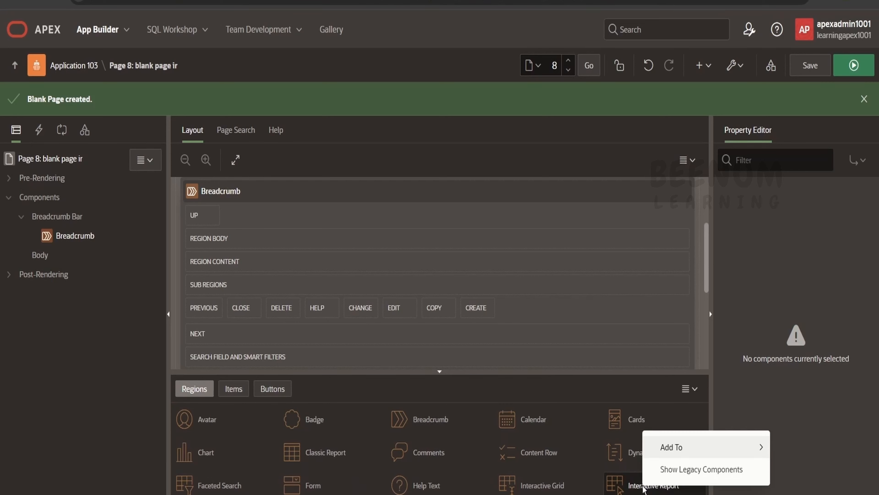
pyautogui.moveTo(709, 449)
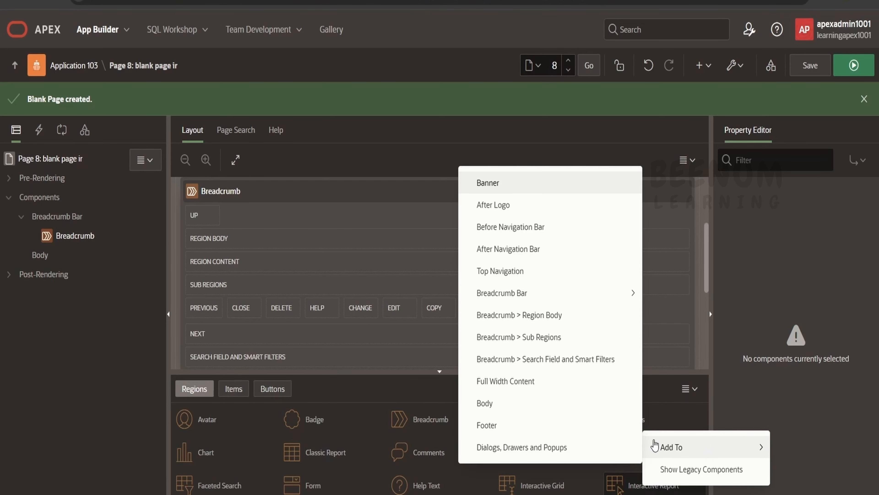
pyautogui.click(542, 405)
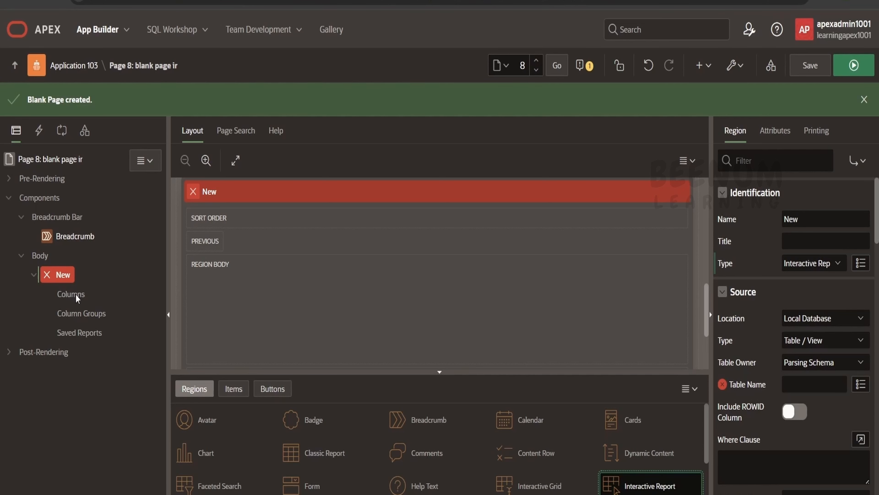
# - Resolve the new region's missing Table Name by choosing the EMP table as its source
pyautogui.click(590, 71)
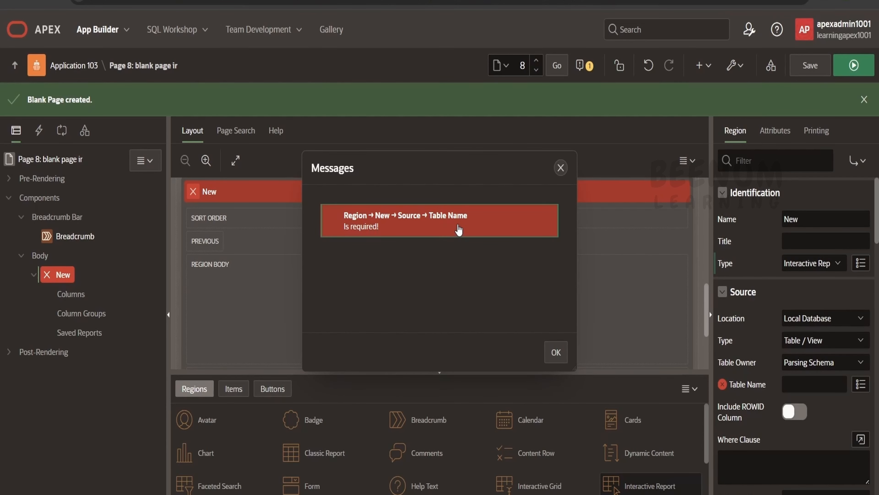
pyautogui.click(425, 225)
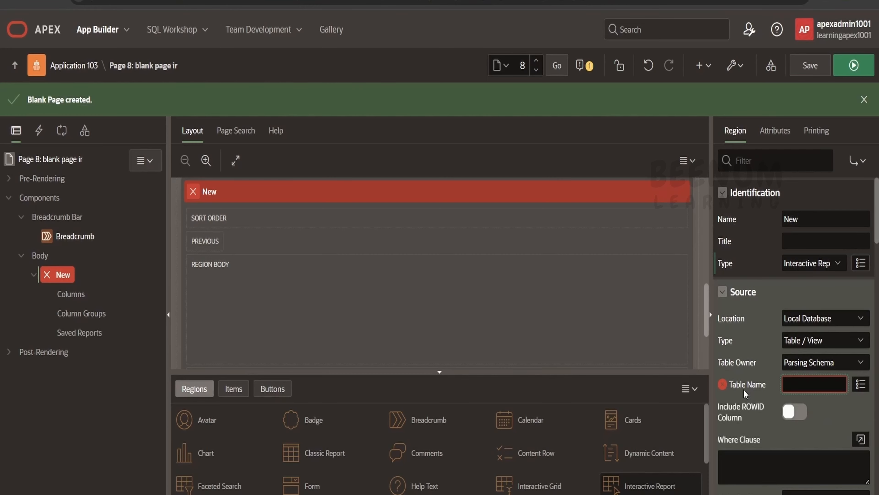
pyautogui.click(862, 387)
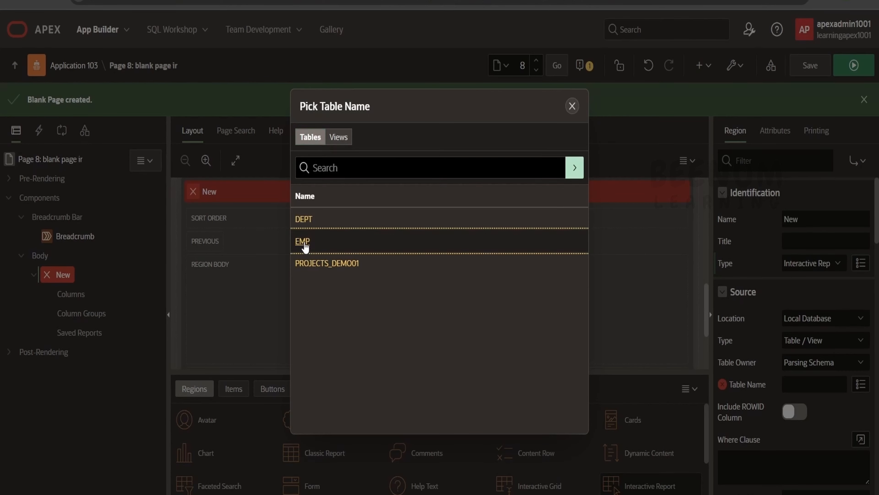
pyautogui.click(304, 241)
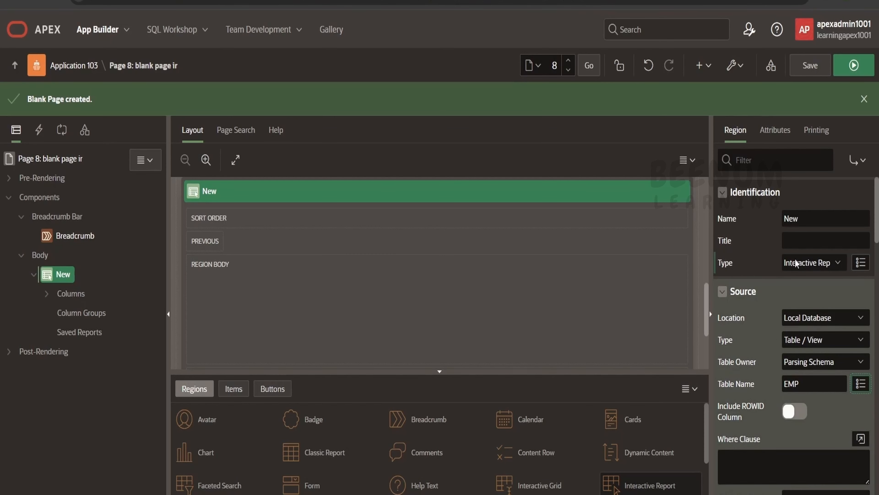
# - Name the interactive report region "ir demo 3" and save the page
pyautogui.doubleClick(794, 216)
pyautogui.write('ir demo 3')
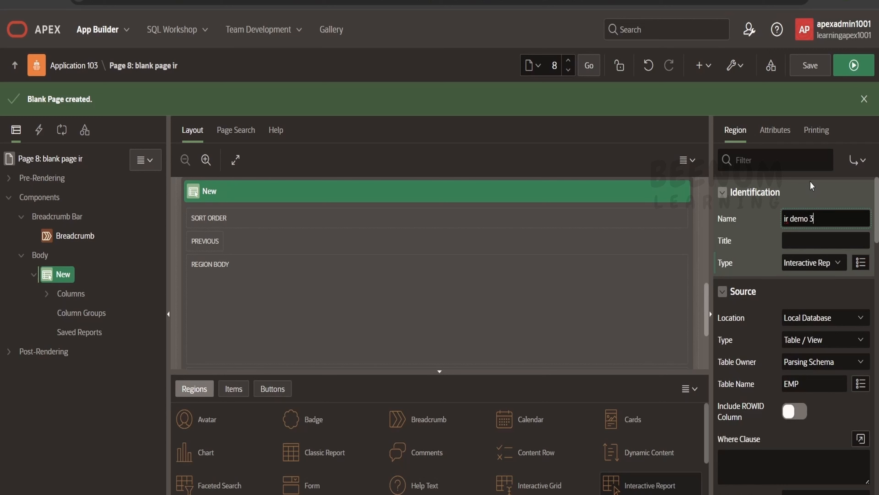
pyautogui.click(808, 167)
pyautogui.scroll(-5, 795, 284)
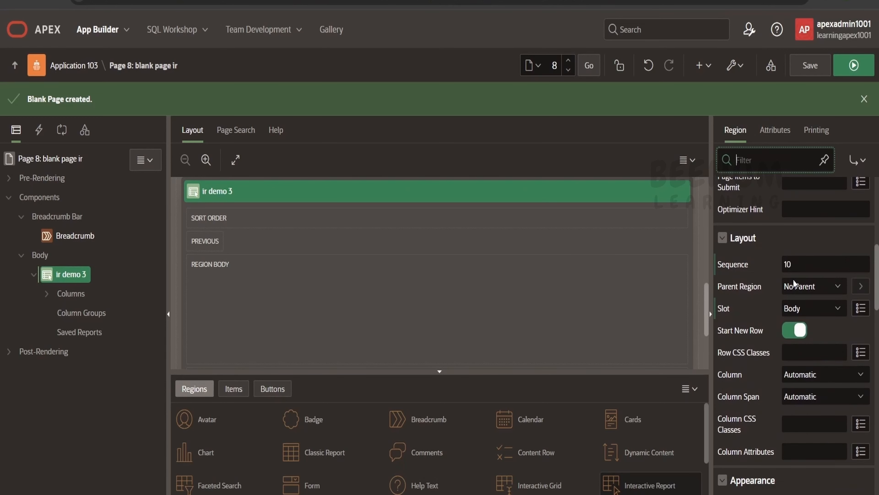
pyautogui.click(810, 68)
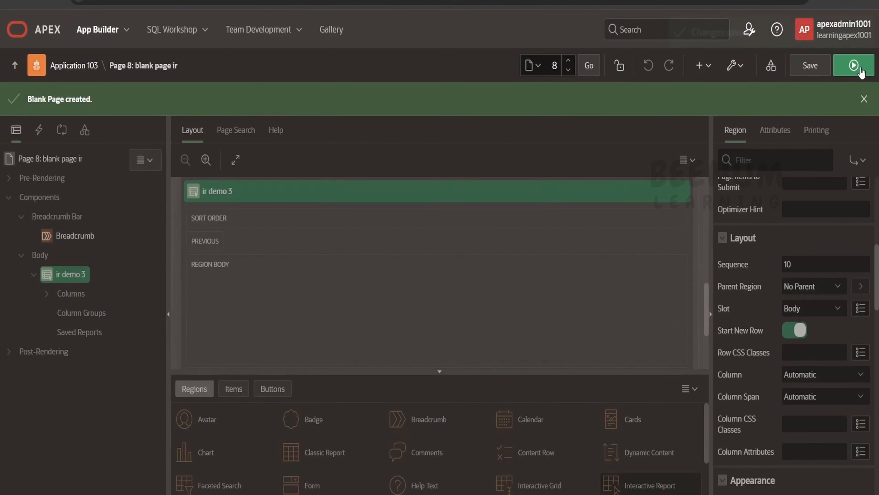
# - Run the page to review the report's available actions, and return to the Application 103 home page
pyautogui.click(854, 66)
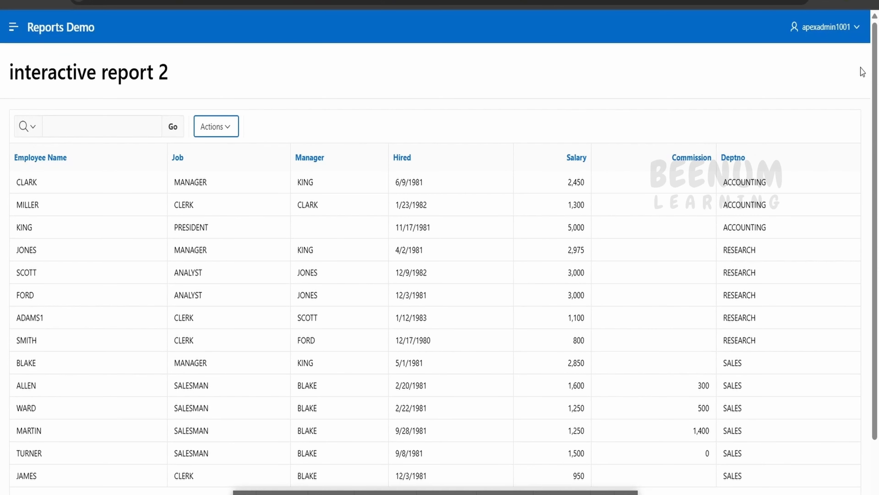
pyautogui.tripleClick(137, 76)
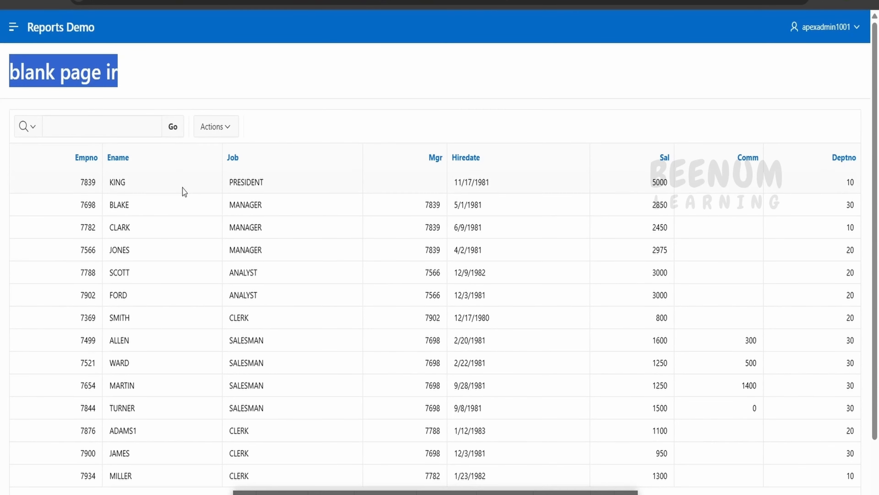
pyautogui.click(110, 121)
pyautogui.click(226, 128)
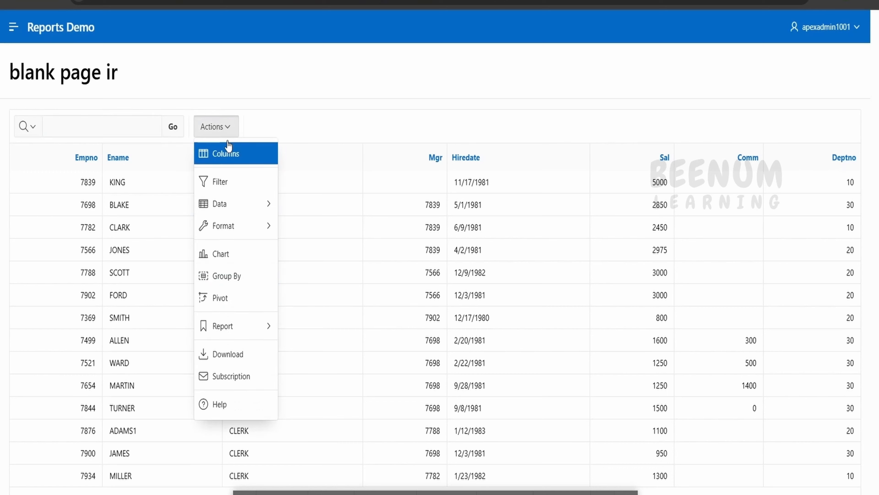
pyautogui.click(432, 89)
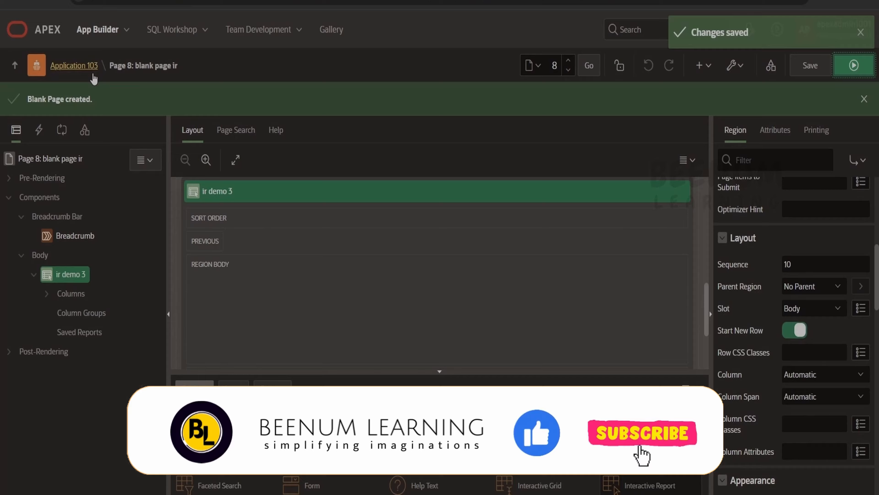
pyautogui.click(92, 74)
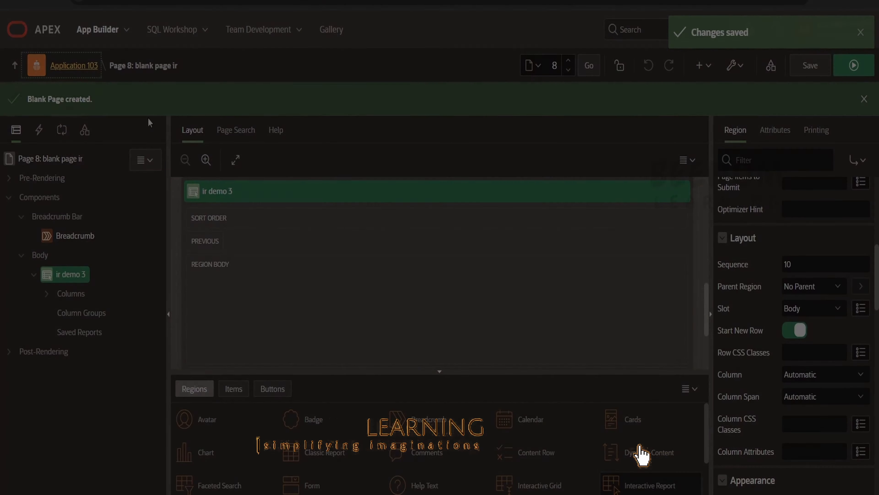